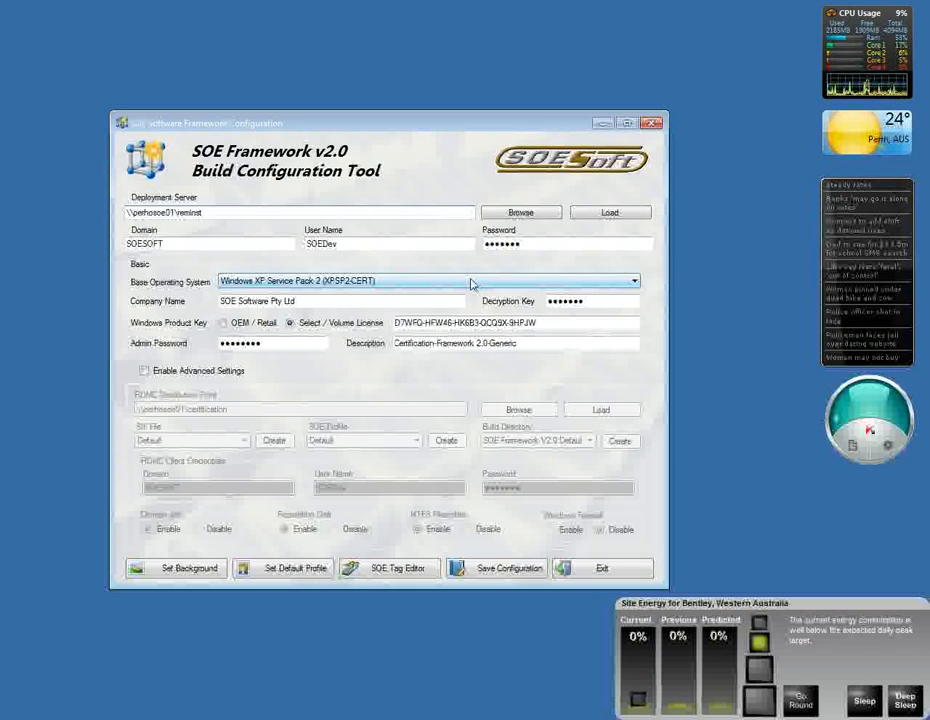
Step: Choose Windows XP Service Pack 2 (XPSP2-CERT) as the base operating system and review the company name
{"action": "left_click", "coordinate": [472, 285]}
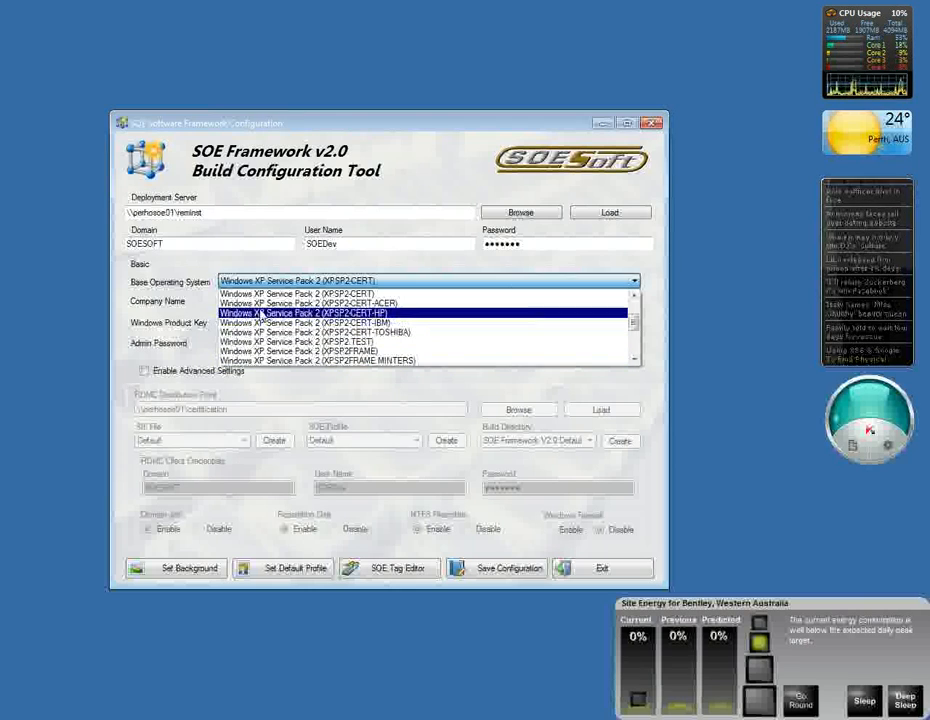
{"action": "left_click", "coordinate": [377, 294]}
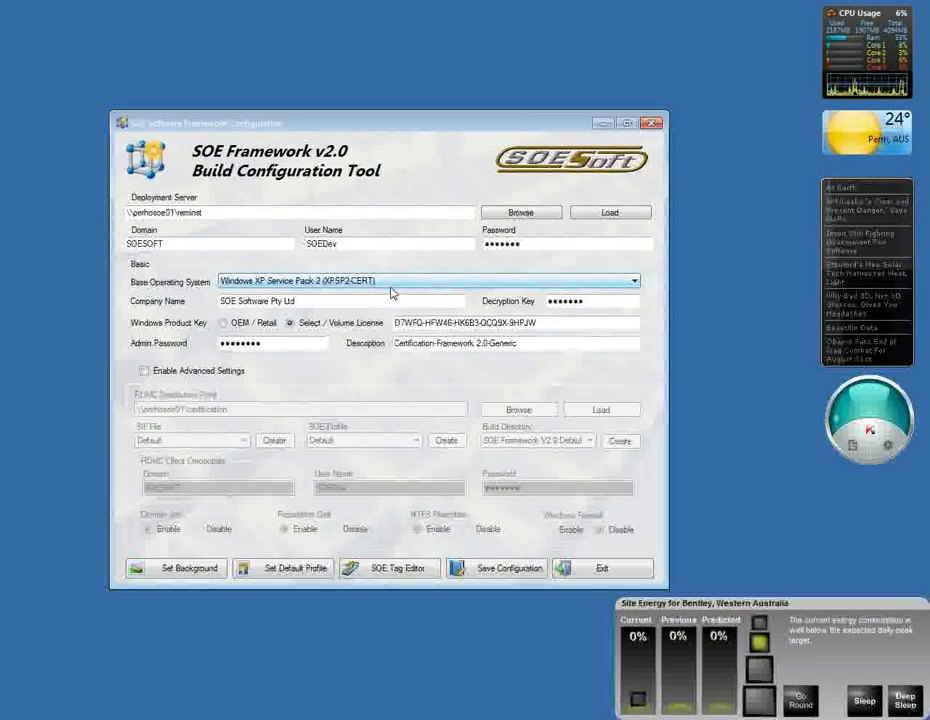
{"action": "left_click_drag", "start_coordinate": [328, 303], "coordinate": [208, 308]}
{"action": "right_click", "coordinate": [208, 302]}
{"action": "left_click", "coordinate": [210, 303]}
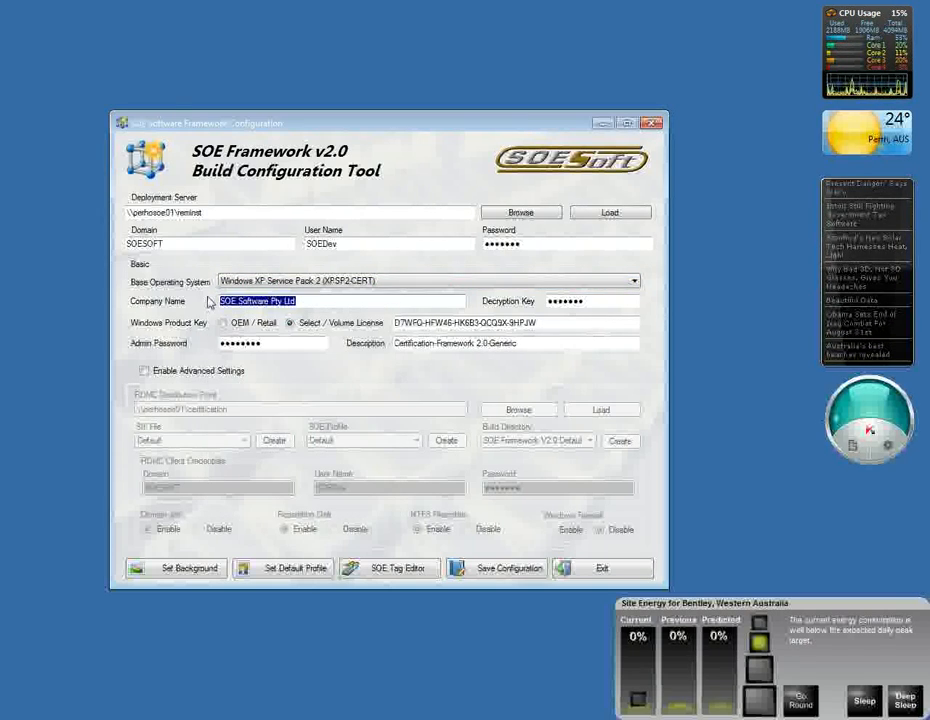
{"action": "left_click", "coordinate": [394, 305]}
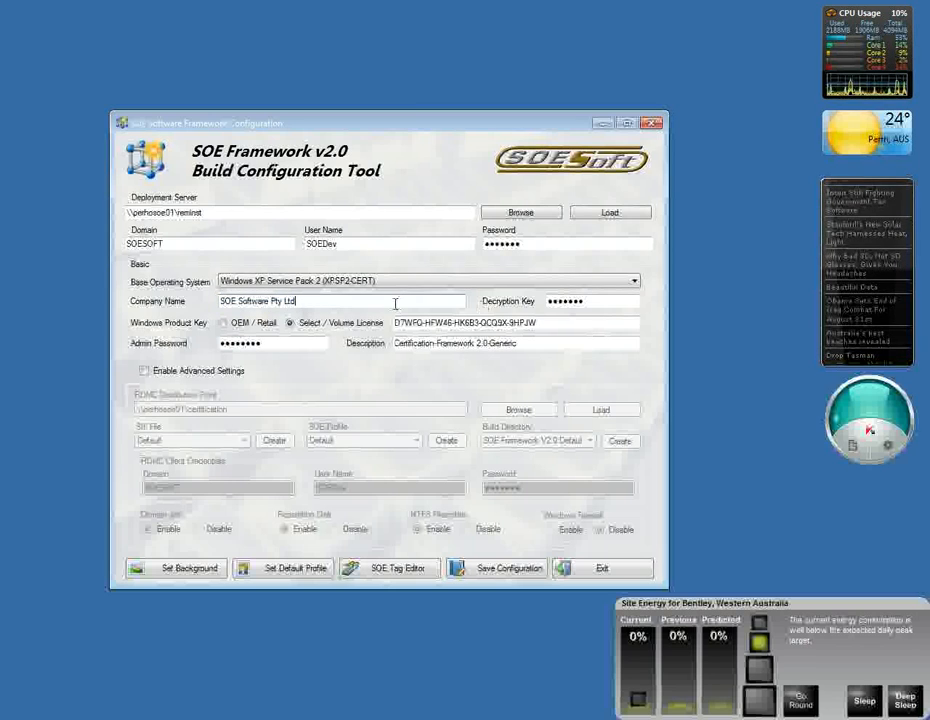
Step: Review the decryption key, admin password and description fields in the basic build settings
{"action": "left_click_drag", "start_coordinate": [608, 300], "coordinate": [537, 304]}
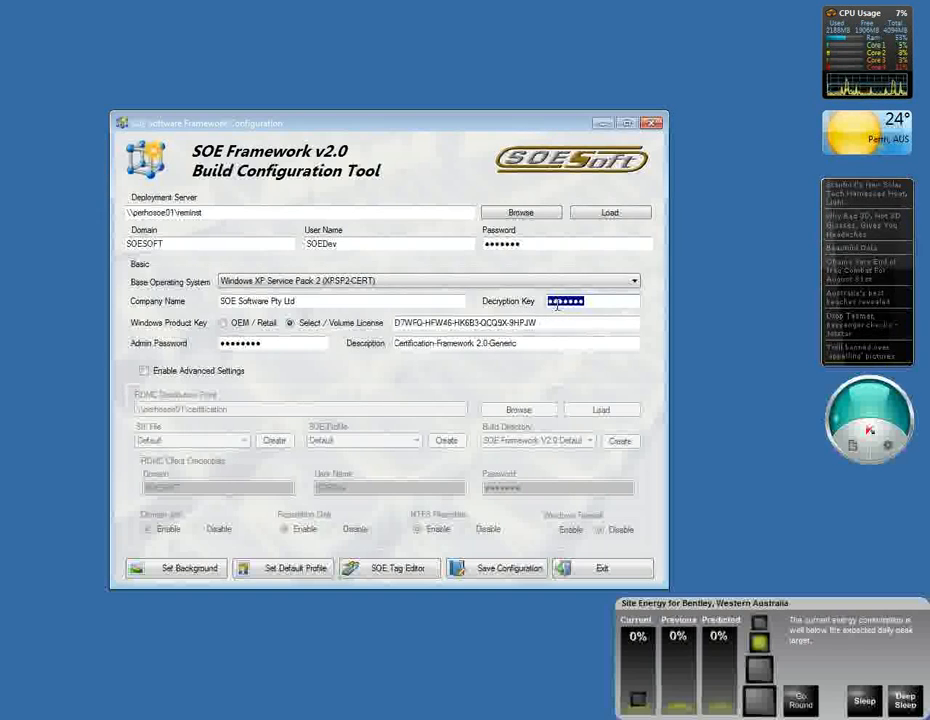
{"action": "left_click", "coordinate": [592, 303]}
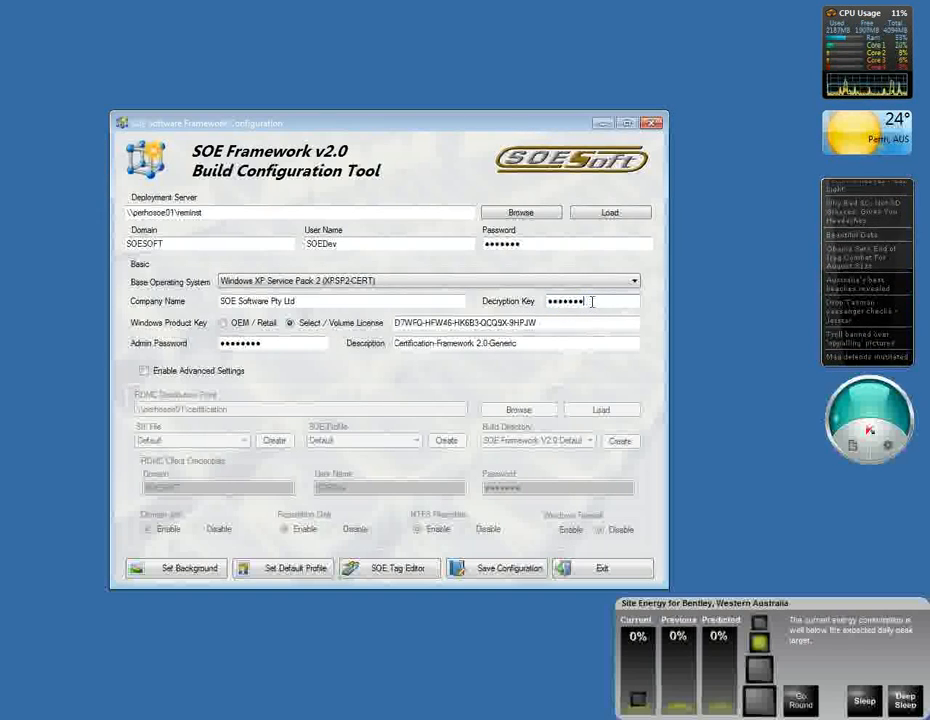
{"action": "double_click", "coordinate": [578, 303]}
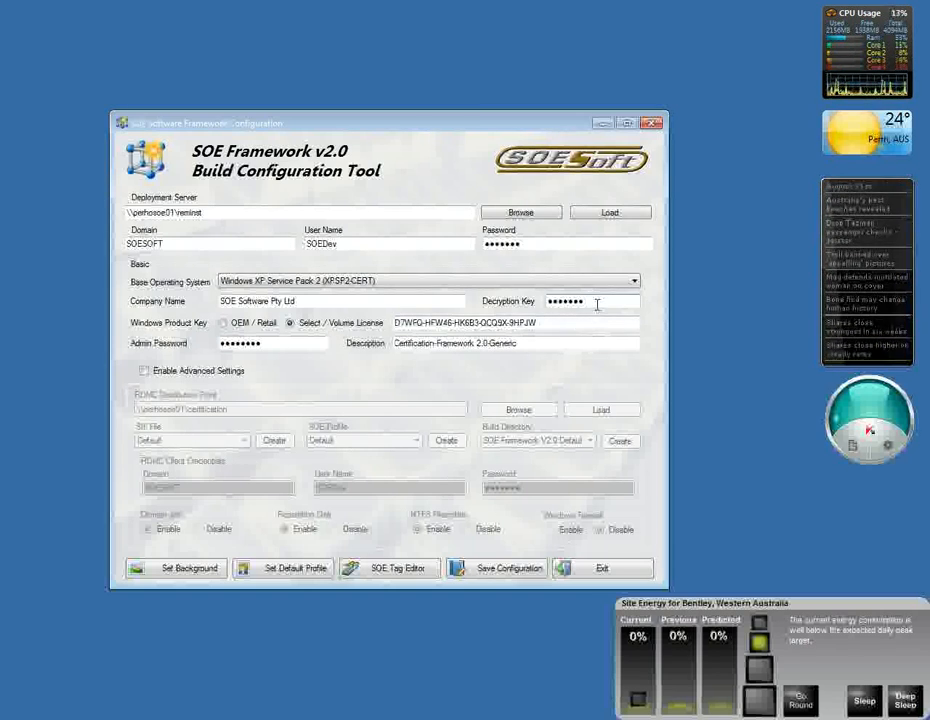
{"action": "left_click_drag", "start_coordinate": [590, 304], "coordinate": [530, 311]}
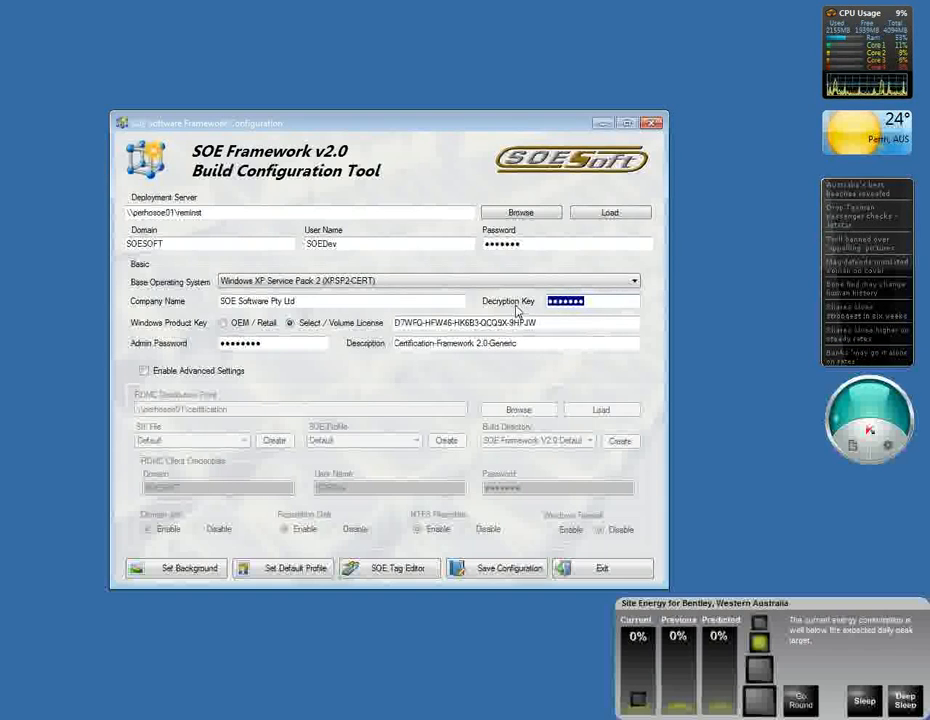
{"action": "left_click", "coordinate": [598, 303]}
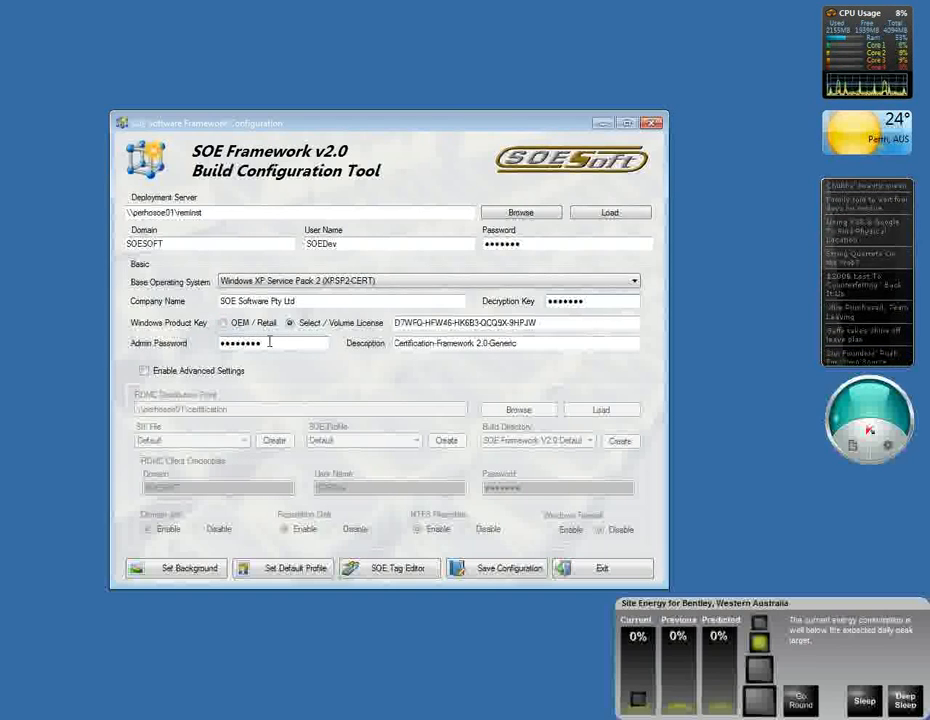
{"action": "left_click_drag", "start_coordinate": [269, 342], "coordinate": [211, 343]}
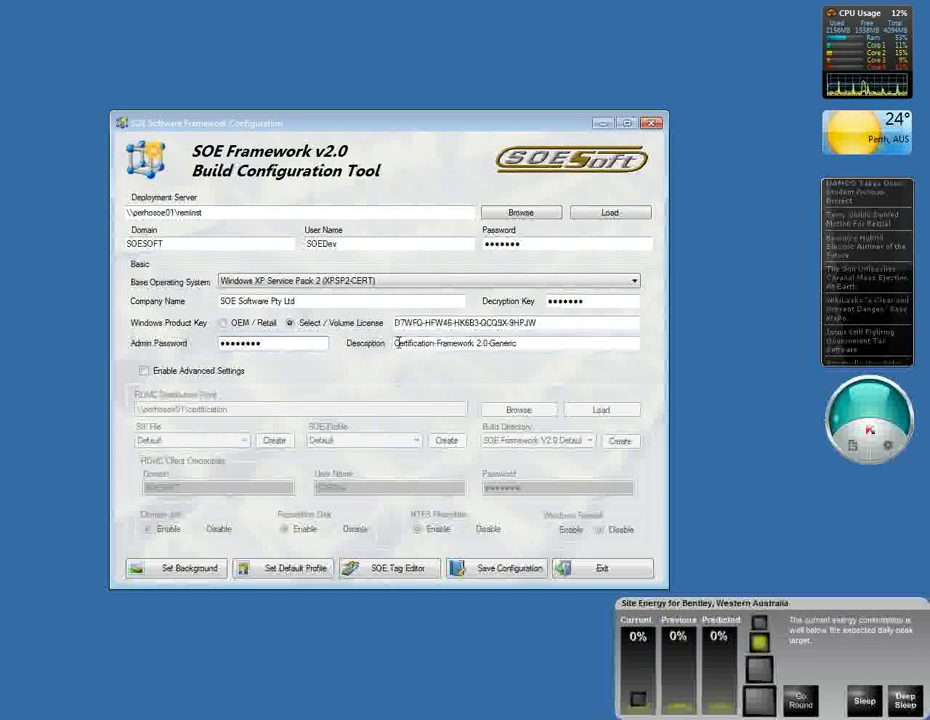
{"action": "left_click_drag", "start_coordinate": [398, 343], "coordinate": [565, 345]}
{"action": "left_click", "coordinate": [550, 345]}
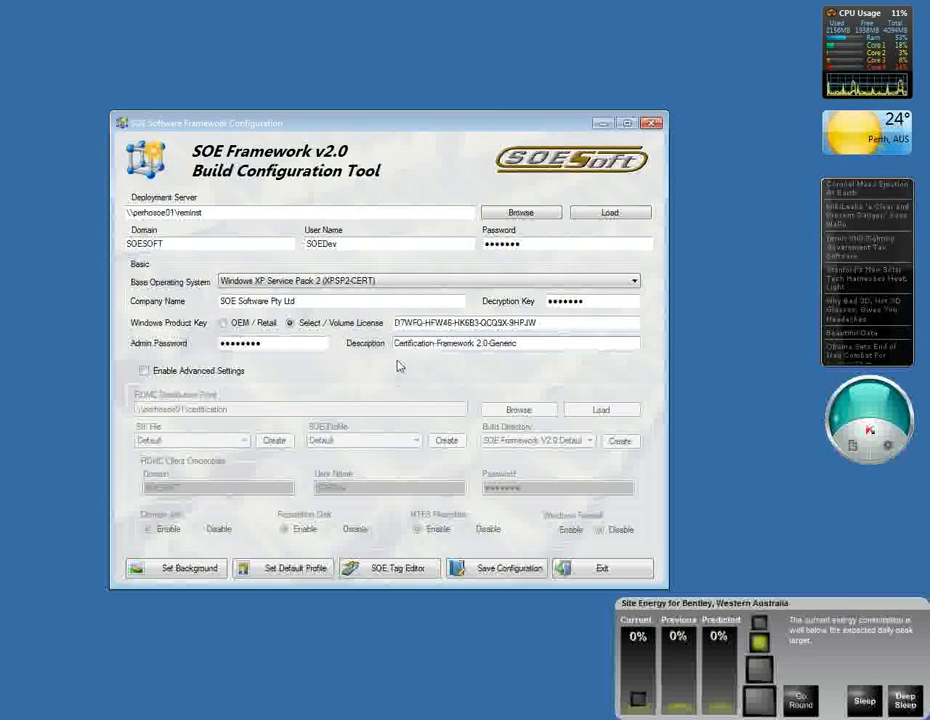
{"action": "left_click_drag", "start_coordinate": [397, 343], "coordinate": [520, 343]}
{"action": "left_click", "coordinate": [524, 343]}
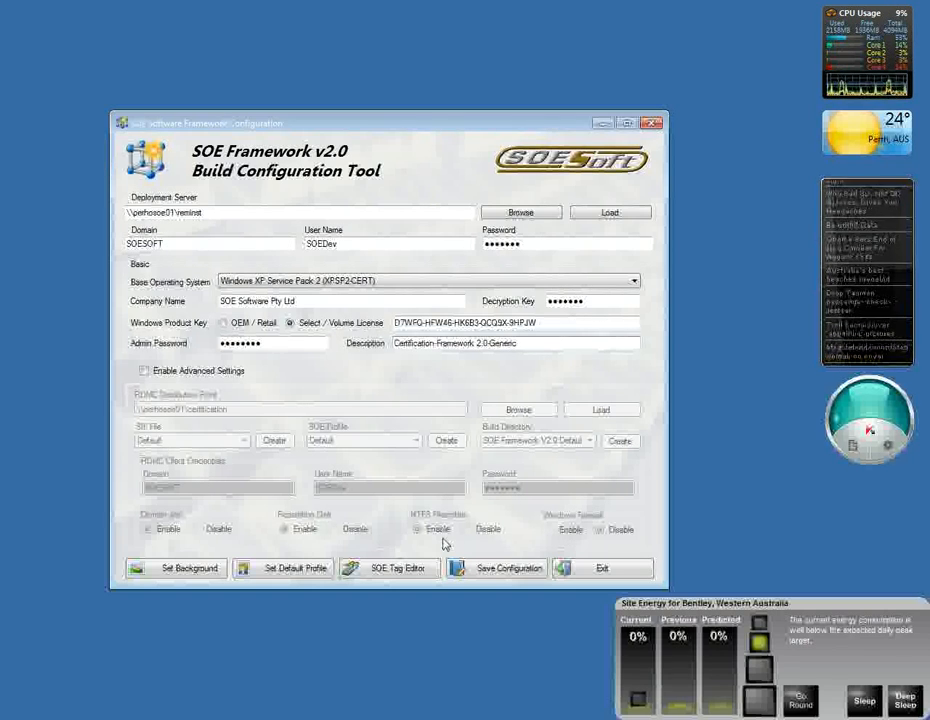
Step: Enable the advanced settings and review the Remote Installation Services server path and the RDMC distribution point
{"action": "left_click", "coordinate": [145, 371]}
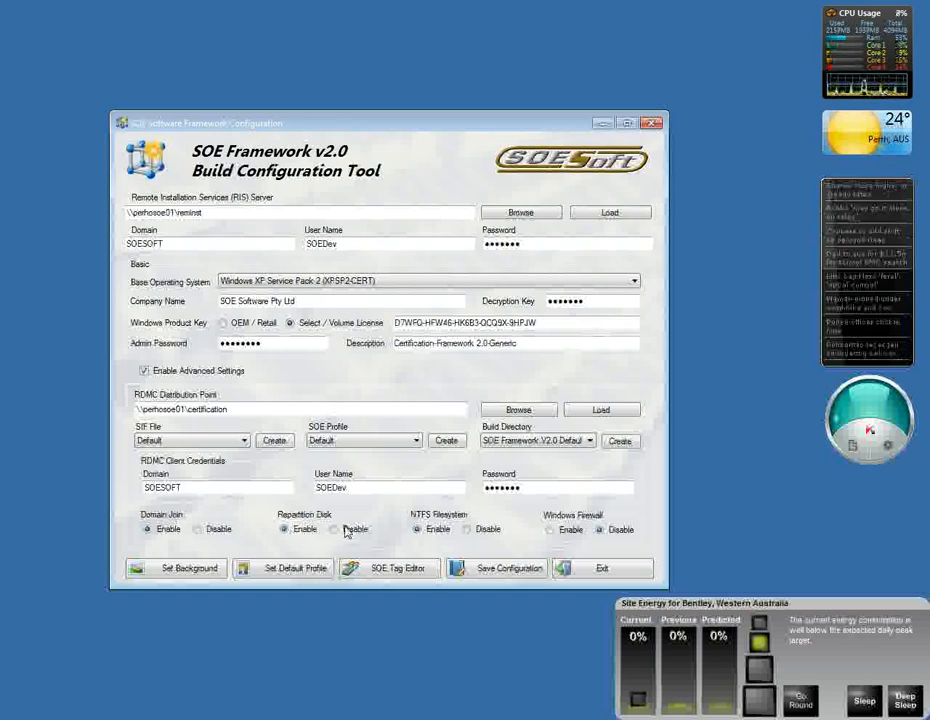
{"action": "left_click", "coordinate": [248, 409]}
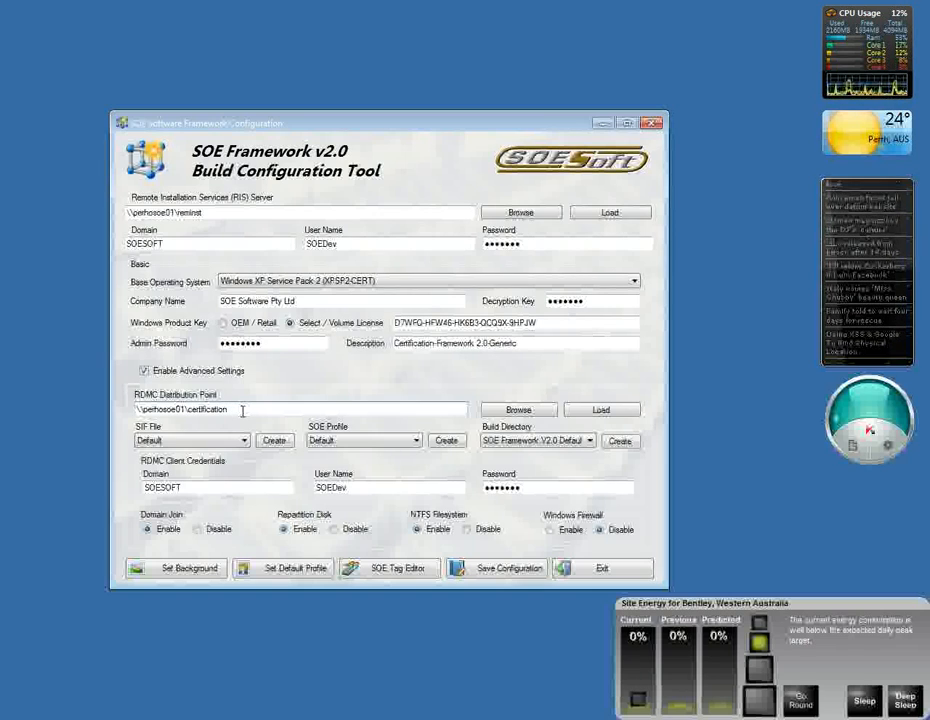
{"action": "left_click_drag", "start_coordinate": [212, 212], "coordinate": [128, 215]}
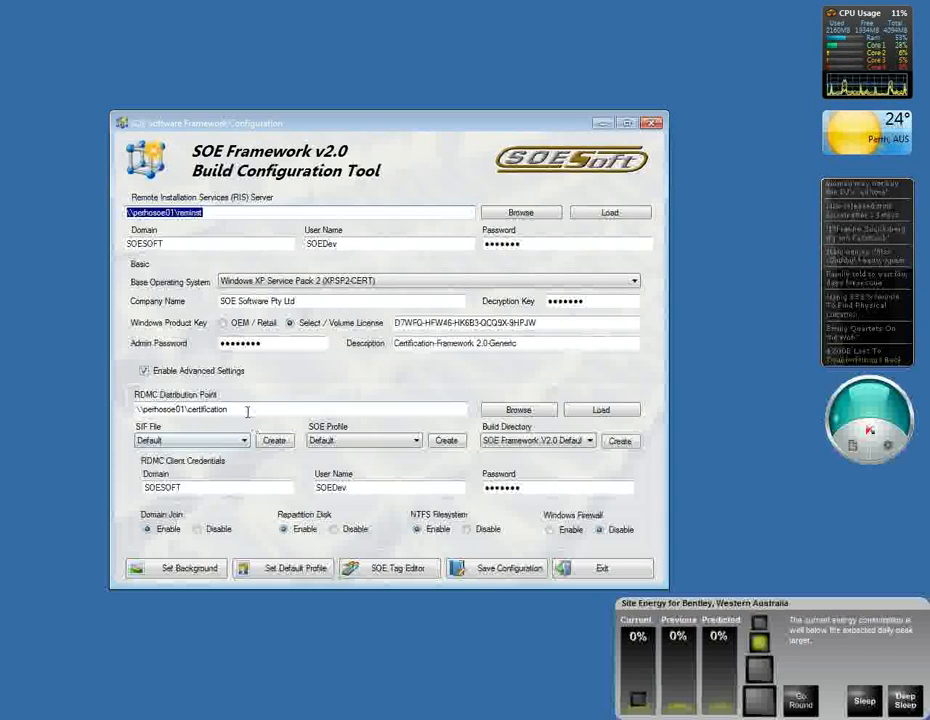
{"action": "left_click_drag", "start_coordinate": [245, 407], "coordinate": [108, 410]}
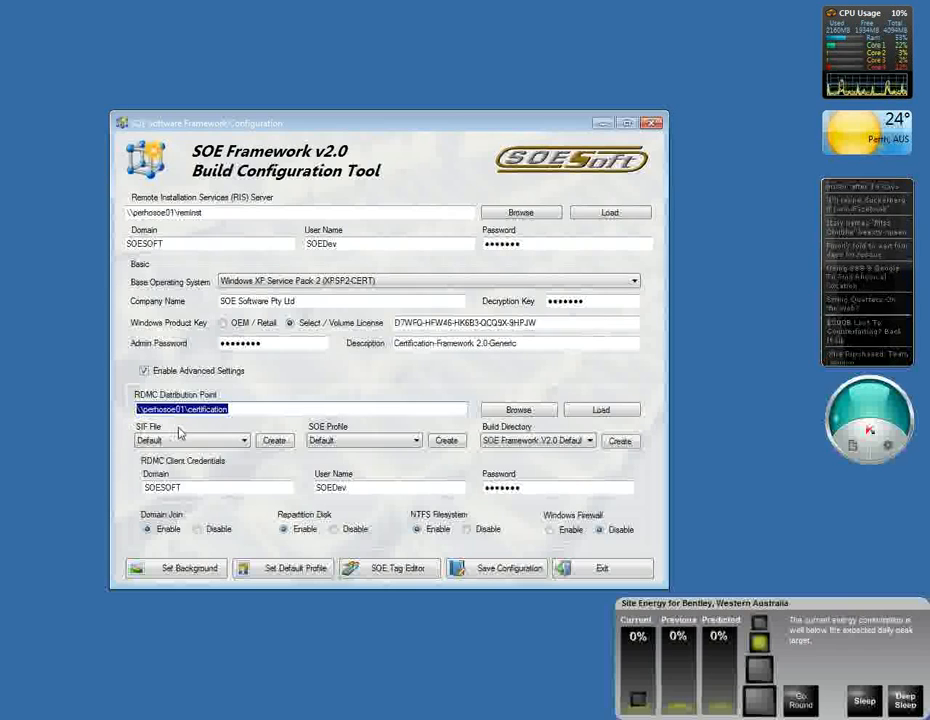
{"action": "left_click", "coordinate": [249, 409]}
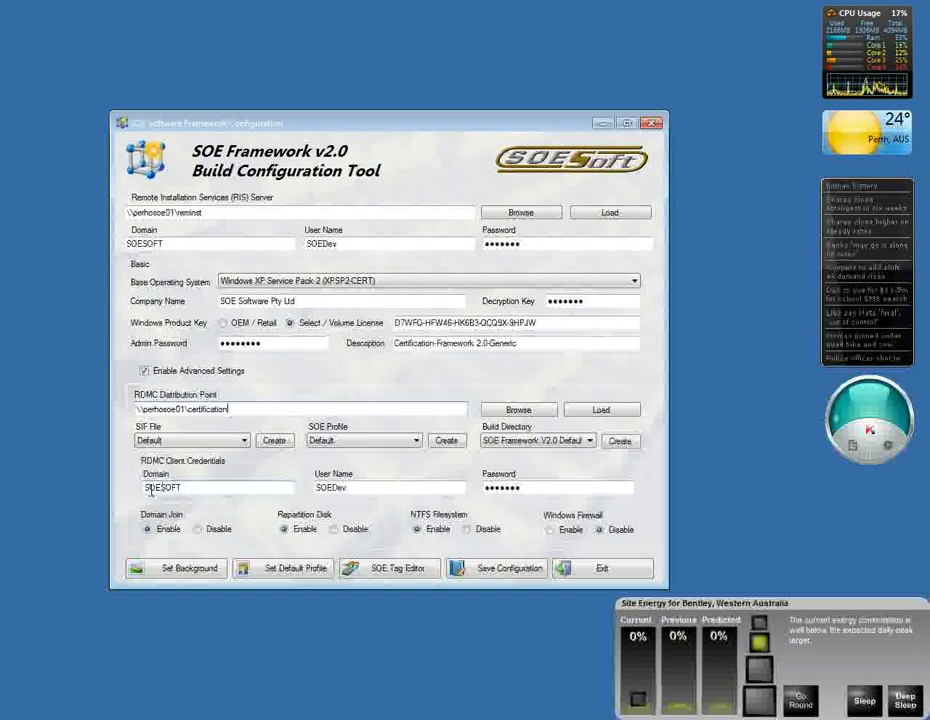
Step: Compare the RDMC client credentials with the domain and user name set for the Remote Installation Services server
{"action": "double_click", "coordinate": [183, 487]}
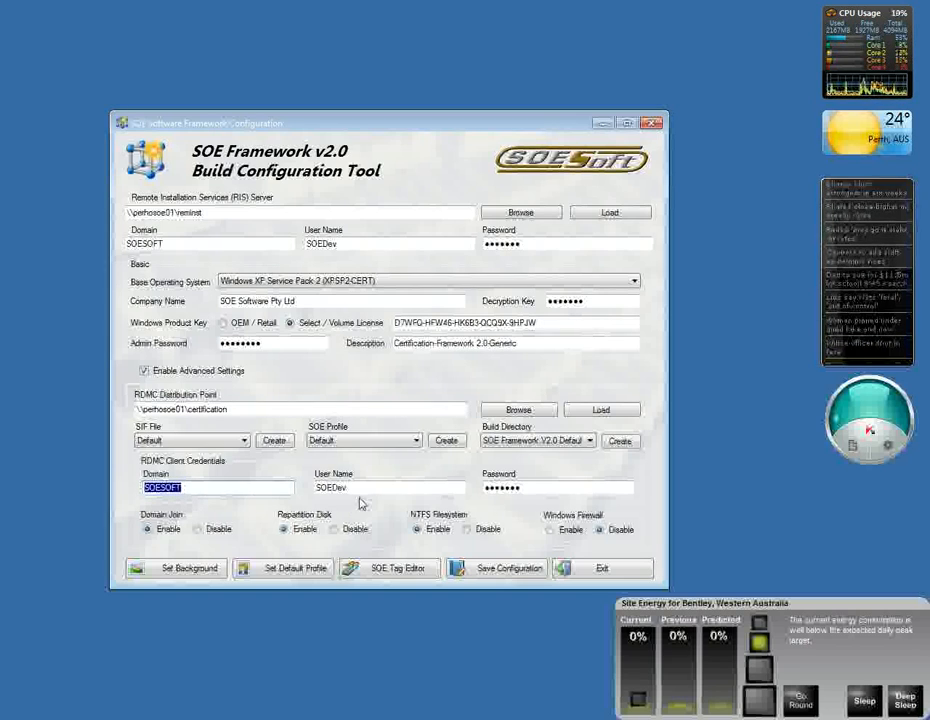
{"action": "left_click_drag", "start_coordinate": [359, 487], "coordinate": [313, 490]}
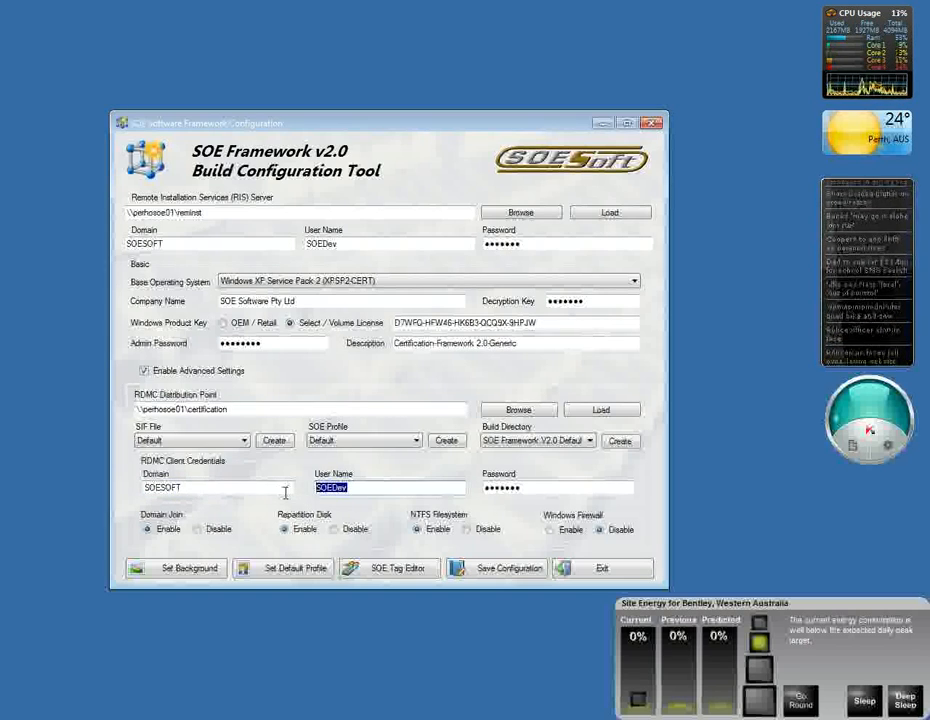
{"action": "left_click", "coordinate": [534, 487]}
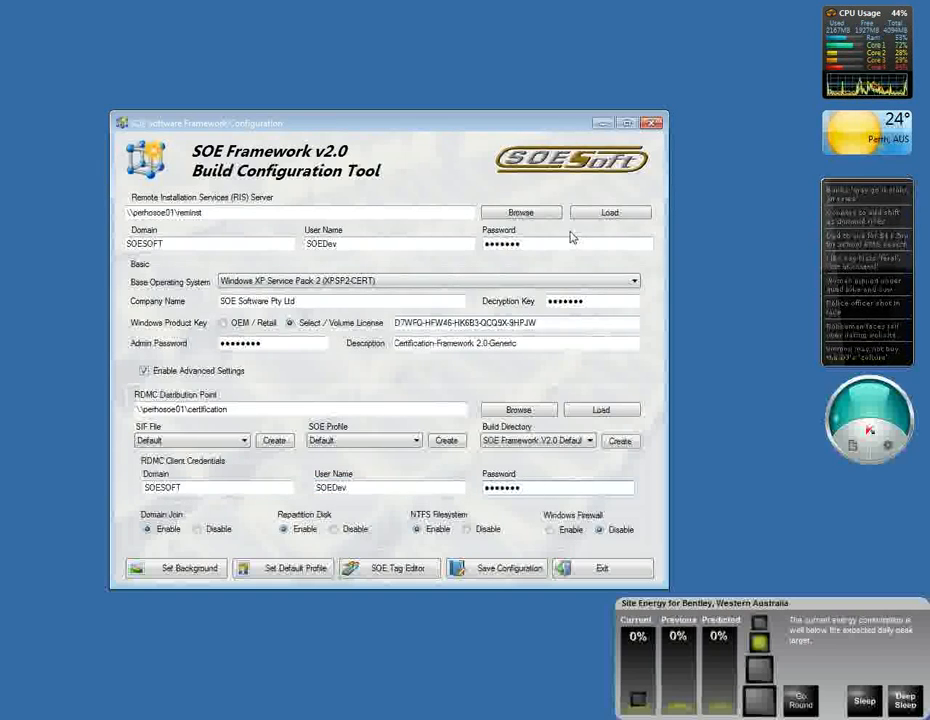
{"action": "left_click_drag", "start_coordinate": [541, 242], "coordinate": [297, 247]}
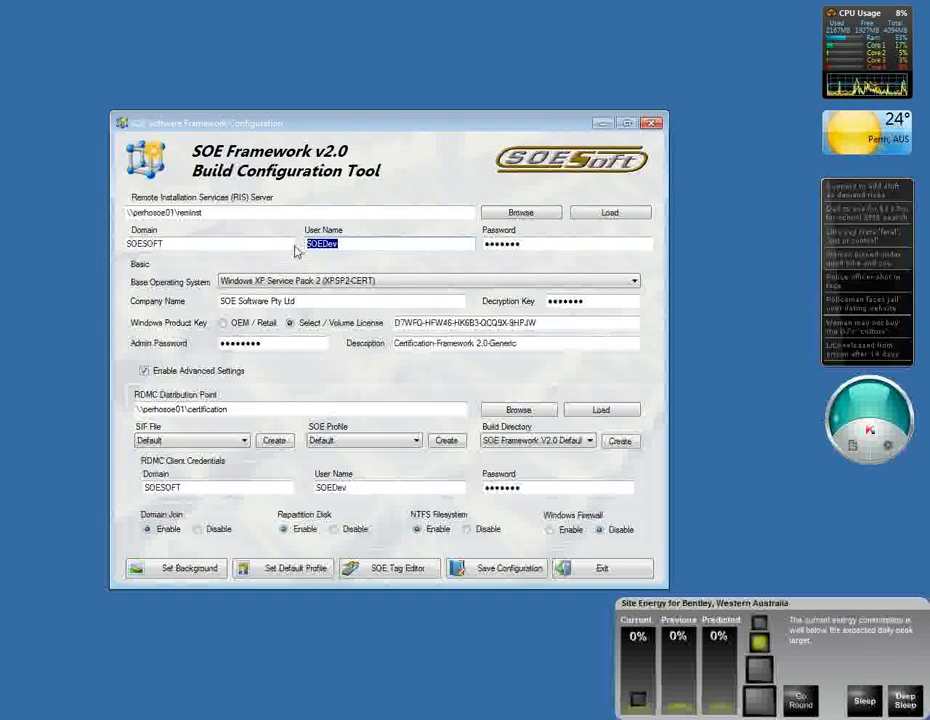
{"action": "left_click_drag", "start_coordinate": [168, 244], "coordinate": [125, 250]}
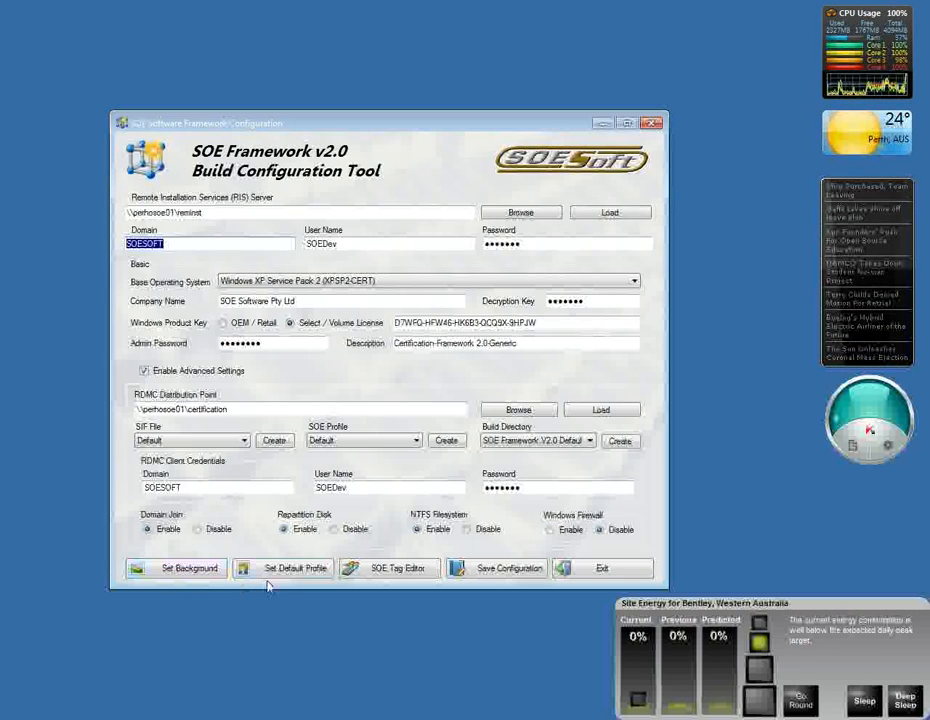
Step: Bring up the file chooser for the background bitmap and dismiss it without choosing a file
{"action": "left_click", "coordinate": [137, 569]}
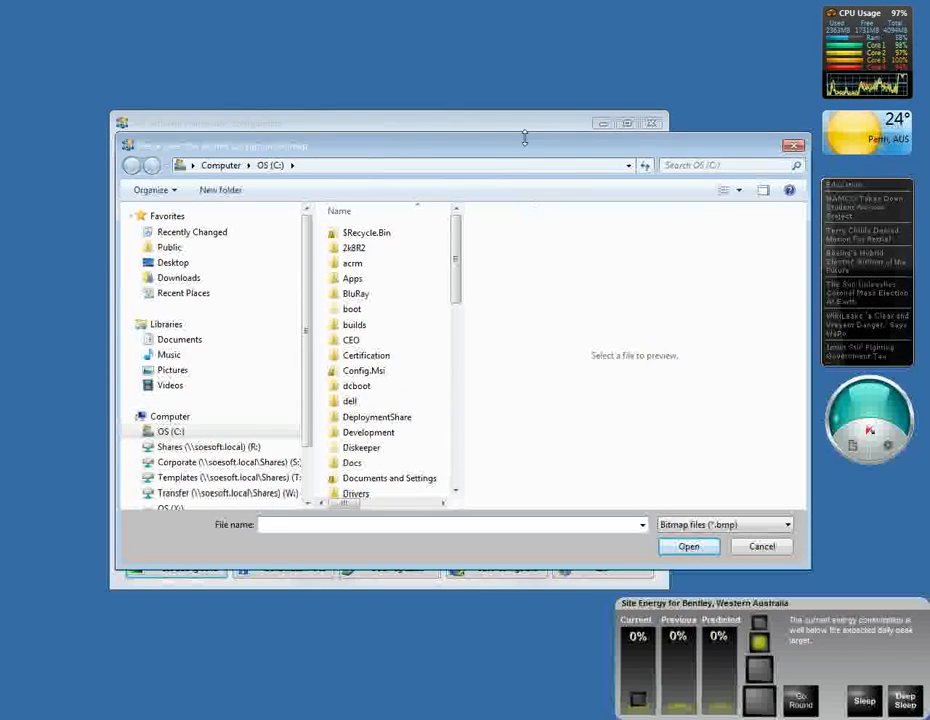
{"action": "left_click_drag", "start_coordinate": [517, 150], "coordinate": [402, 225]}
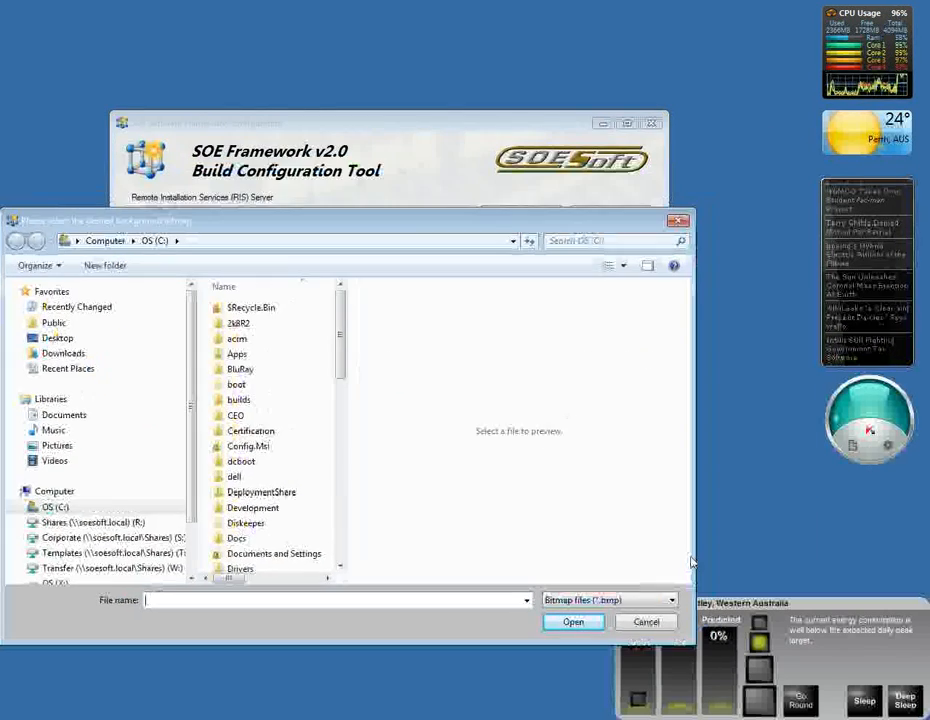
{"action": "left_click", "coordinate": [646, 621]}
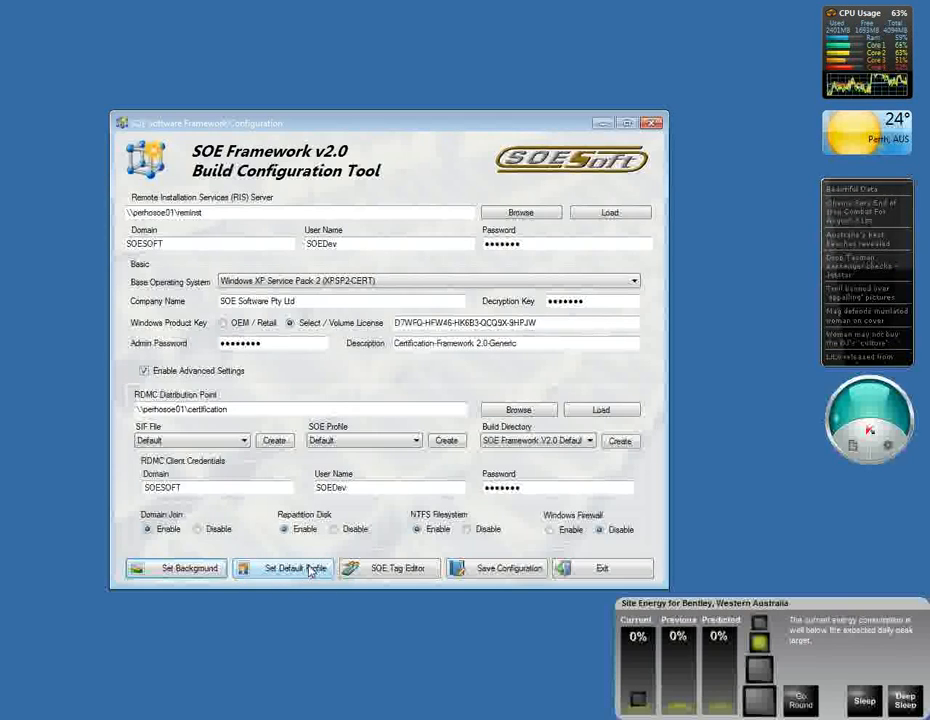
Step: Review the department code, hardware tag, build description and build date in the SOE Tag Editor and close it without saving
{"action": "left_click", "coordinate": [380, 578]}
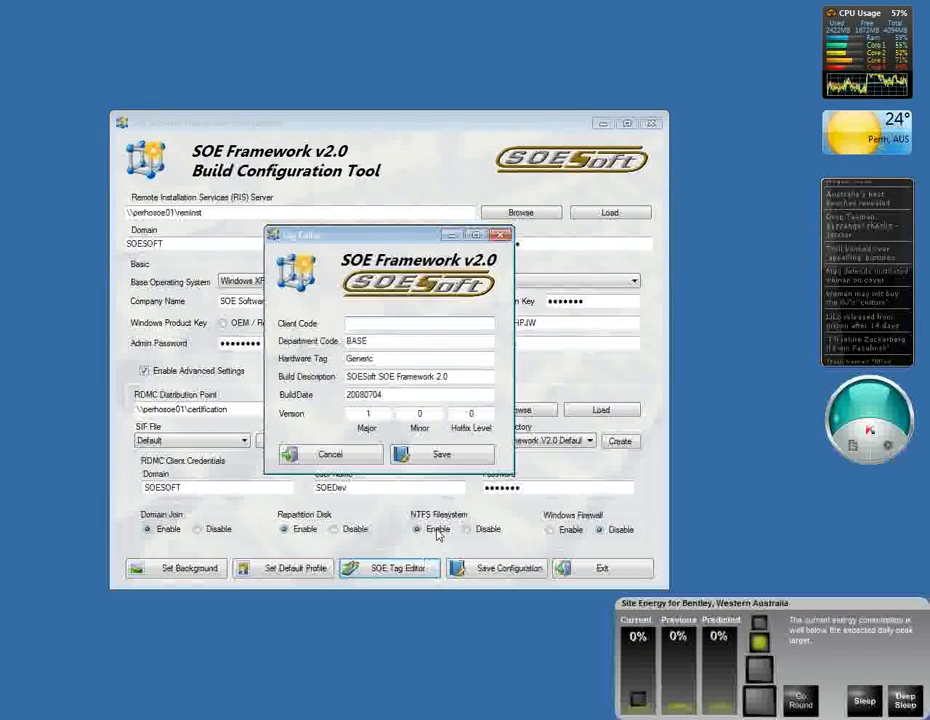
{"action": "left_click", "coordinate": [381, 342]}
{"action": "left_click", "coordinate": [396, 359]}
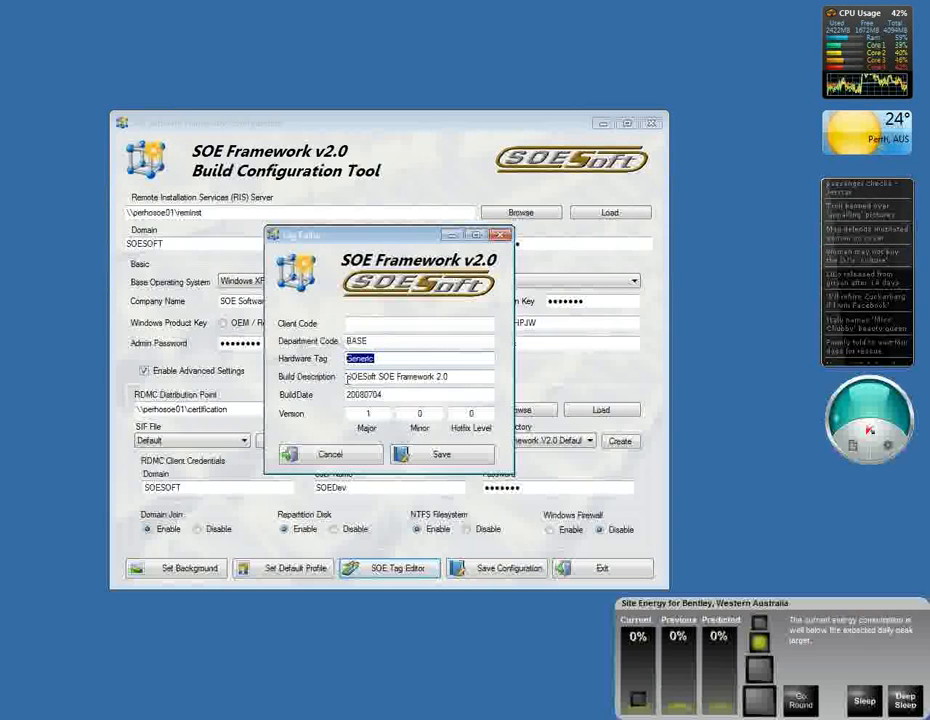
{"action": "left_click_drag", "start_coordinate": [347, 377], "coordinate": [452, 377]}
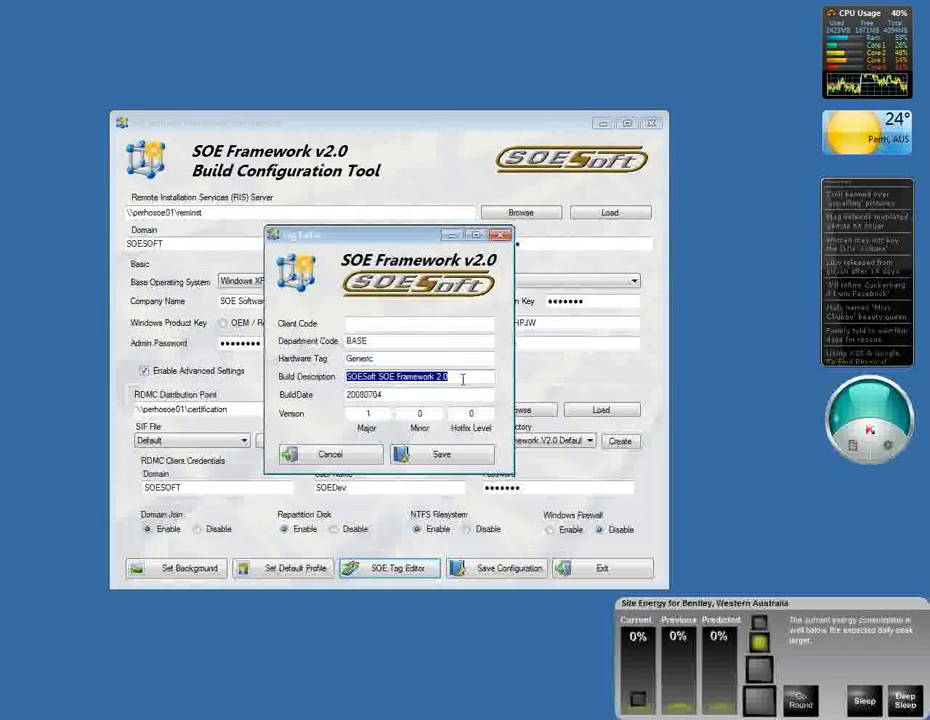
{"action": "key", "text": "Tab"}
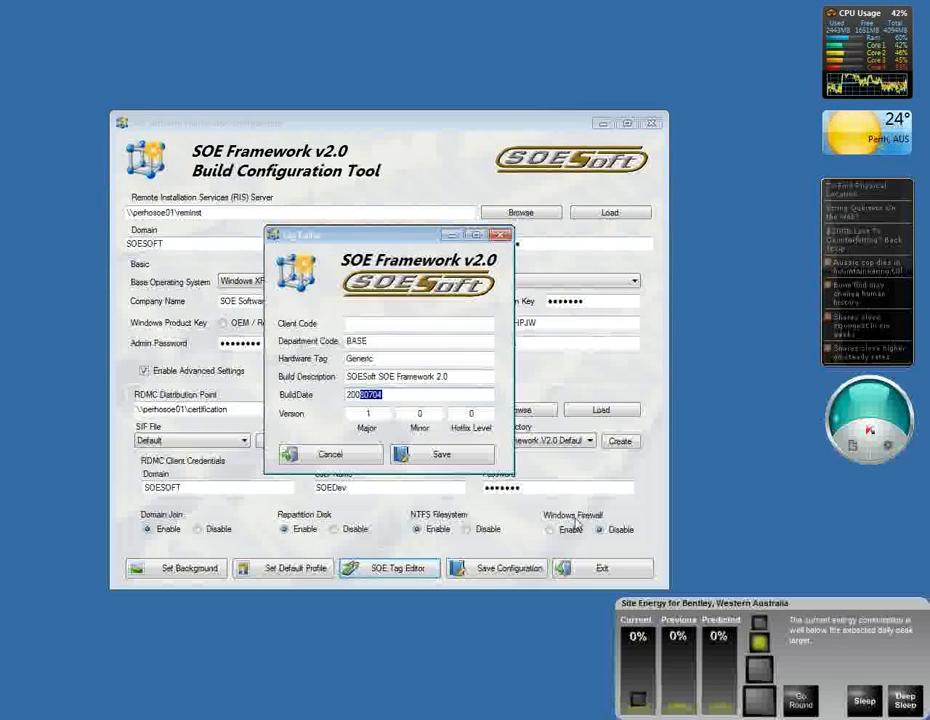
{"action": "left_click", "coordinate": [333, 454]}
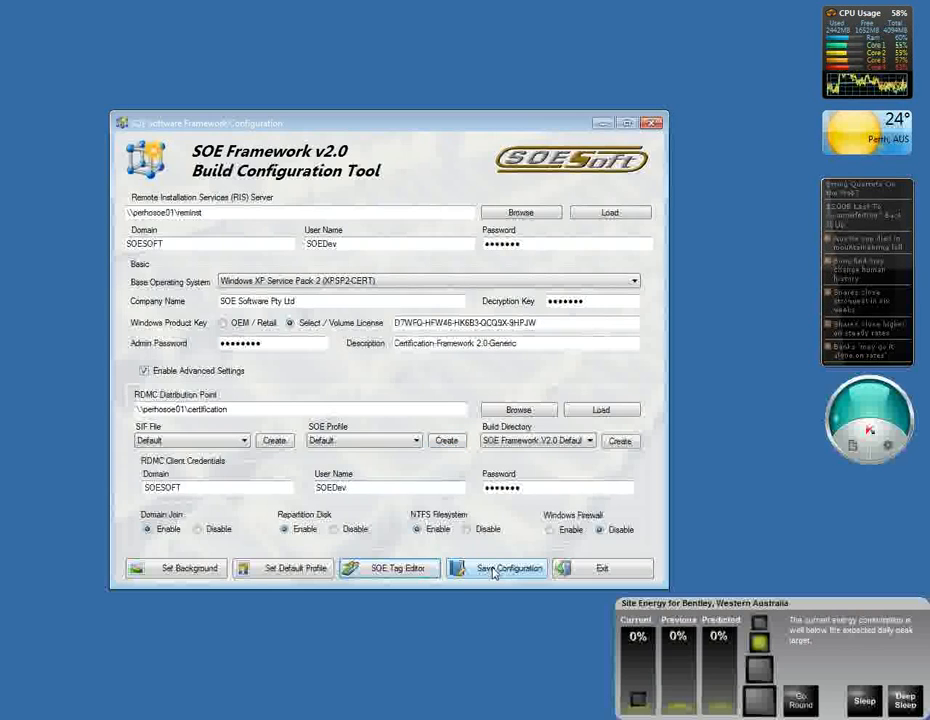
Step: Switch from the configuration tool to the Framework Scripting Tool and choose SOE Framework Acer as the SOE build
{"action": "left_click", "coordinate": [565, 578]}
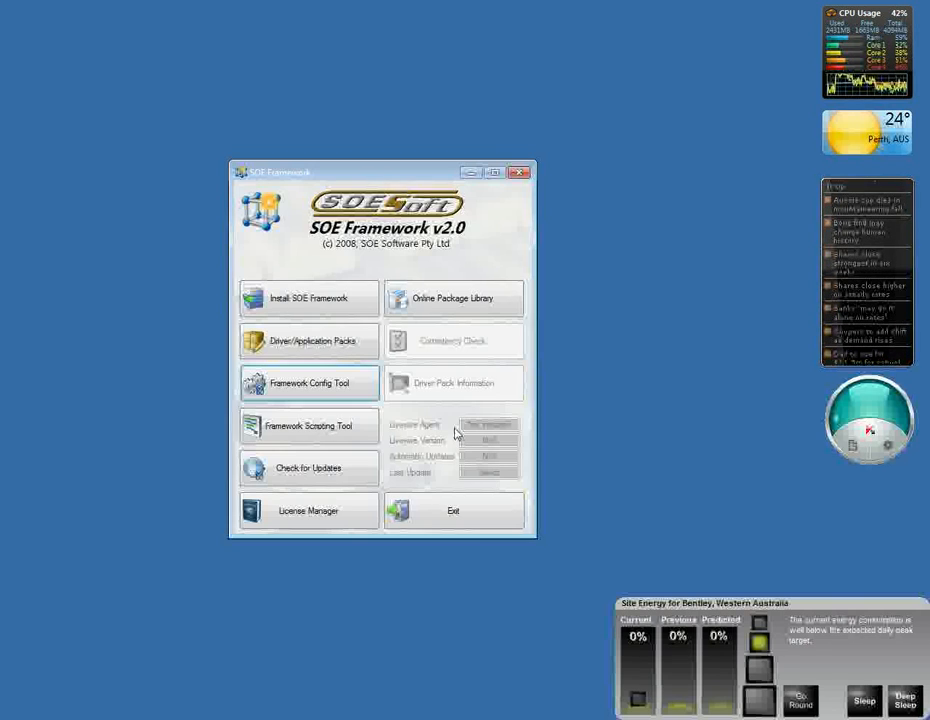
{"action": "left_click", "coordinate": [303, 428]}
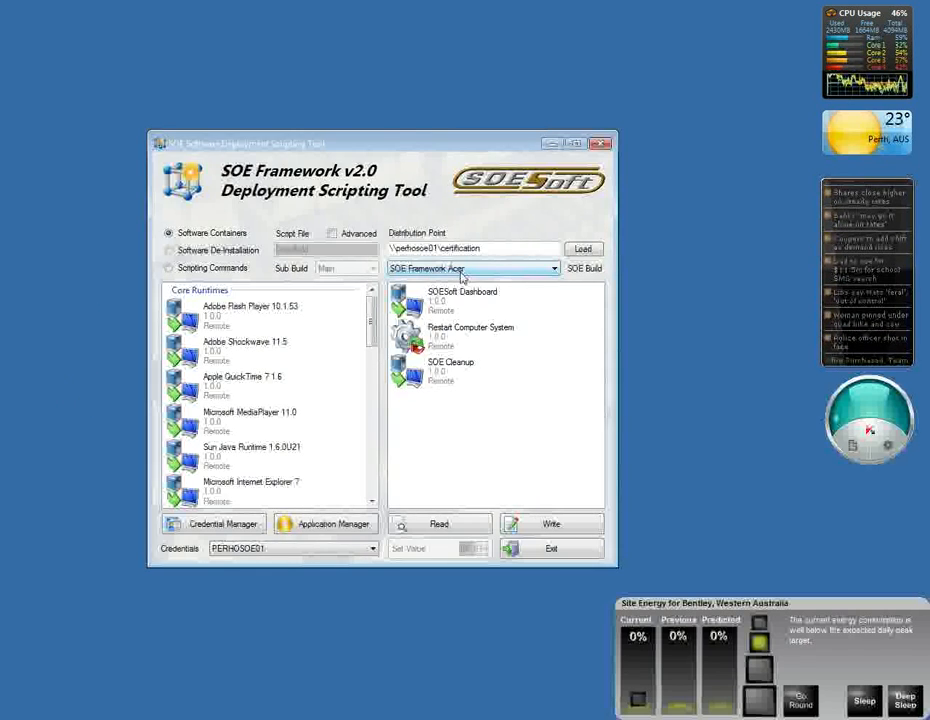
{"action": "left_click", "coordinate": [461, 273]}
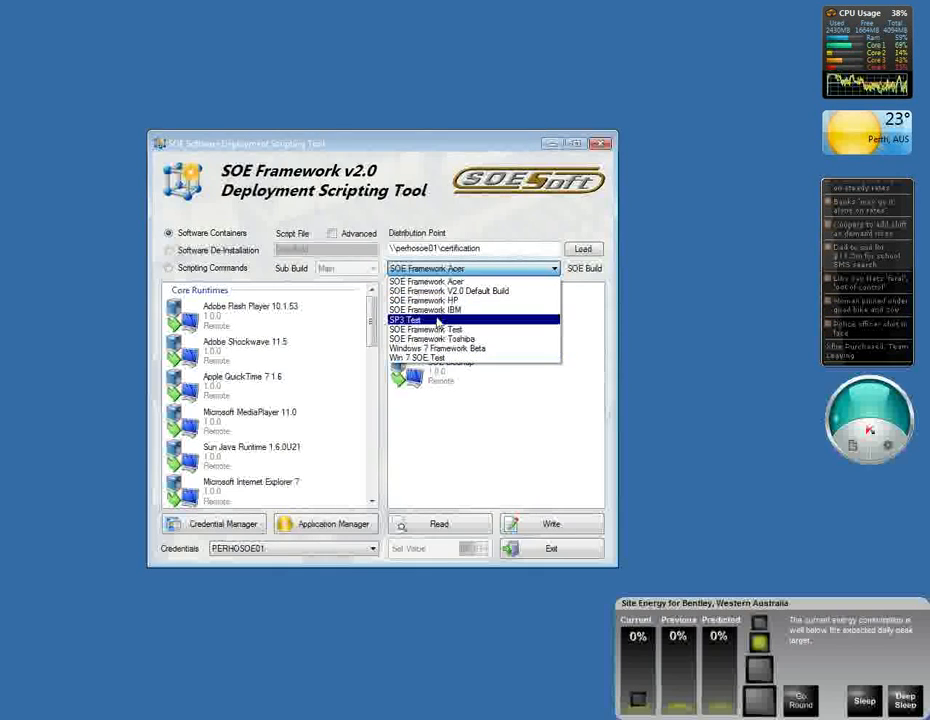
{"action": "left_click", "coordinate": [430, 281]}
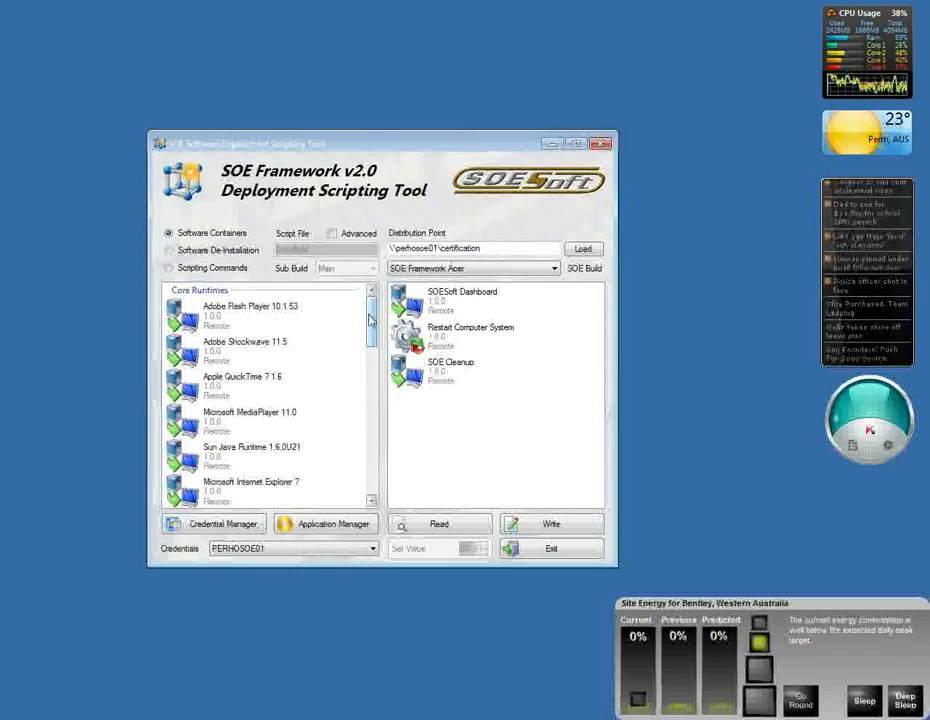
{"action": "mouse_move", "coordinate": [370, 311]}
{"action": "left_mouse_down"}
{"action": "mouse_move", "coordinate": [374, 495]}
{"action": "mouse_move", "coordinate": [371, 305]}
{"action": "left_mouse_up"}
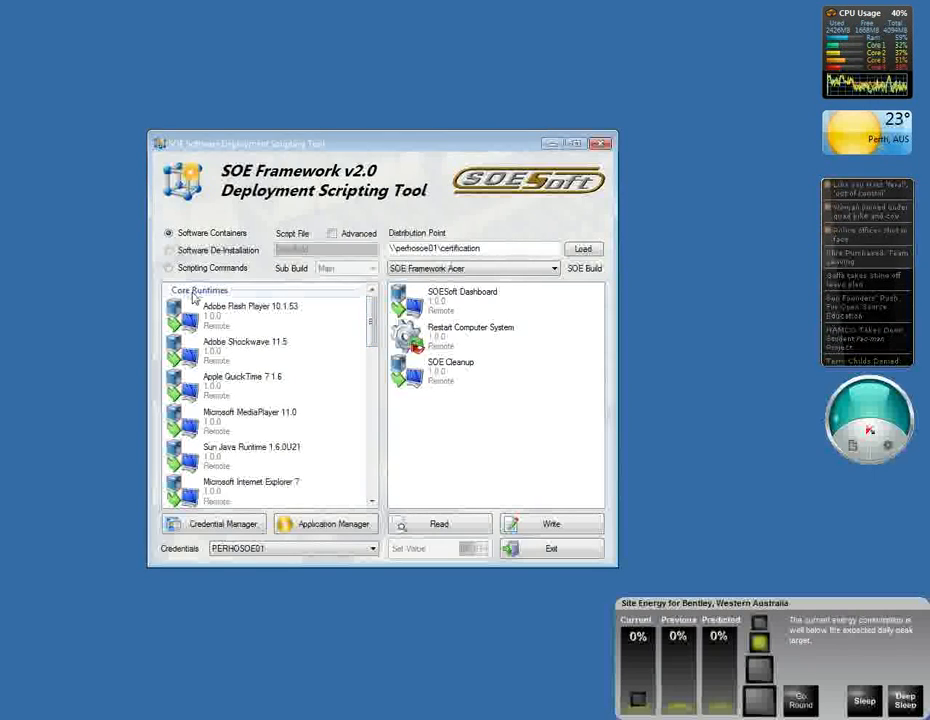
Step: Add all Core Runtimes containers, from Adobe Flash Player 10.1.53 through Microsoft Internet Explorer 8, to the SOE Framework Acer build's deployment list
{"action": "mouse_move", "coordinate": [371, 333]}
{"action": "left_mouse_down"}
{"action": "mouse_move", "coordinate": [359, 479]}
{"action": "mouse_move", "coordinate": [378, 323]}
{"action": "left_mouse_up"}
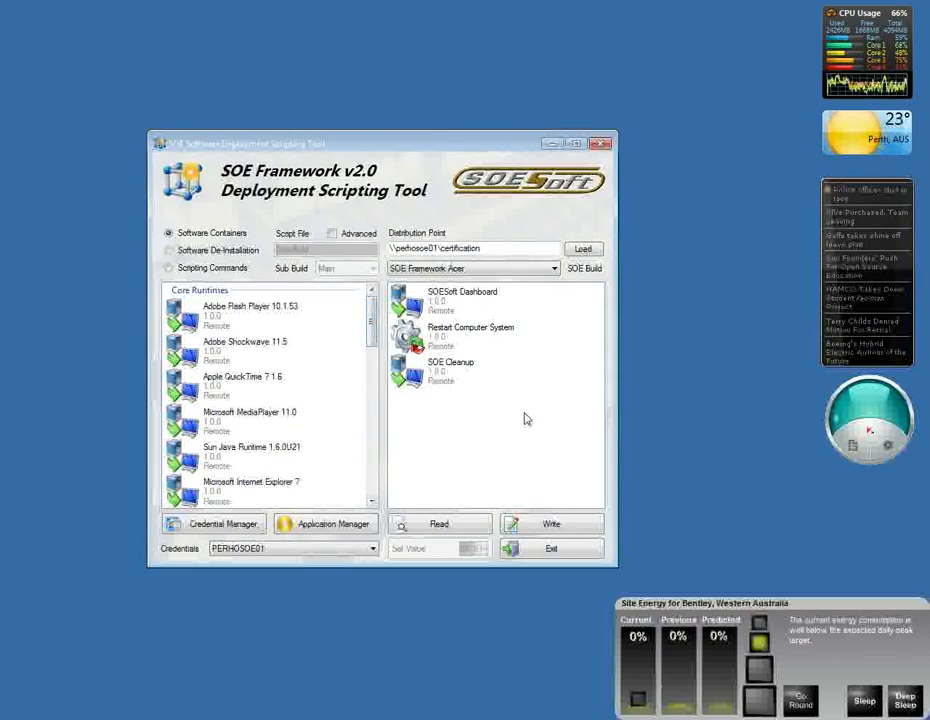
{"action": "left_click", "coordinate": [250, 312]}
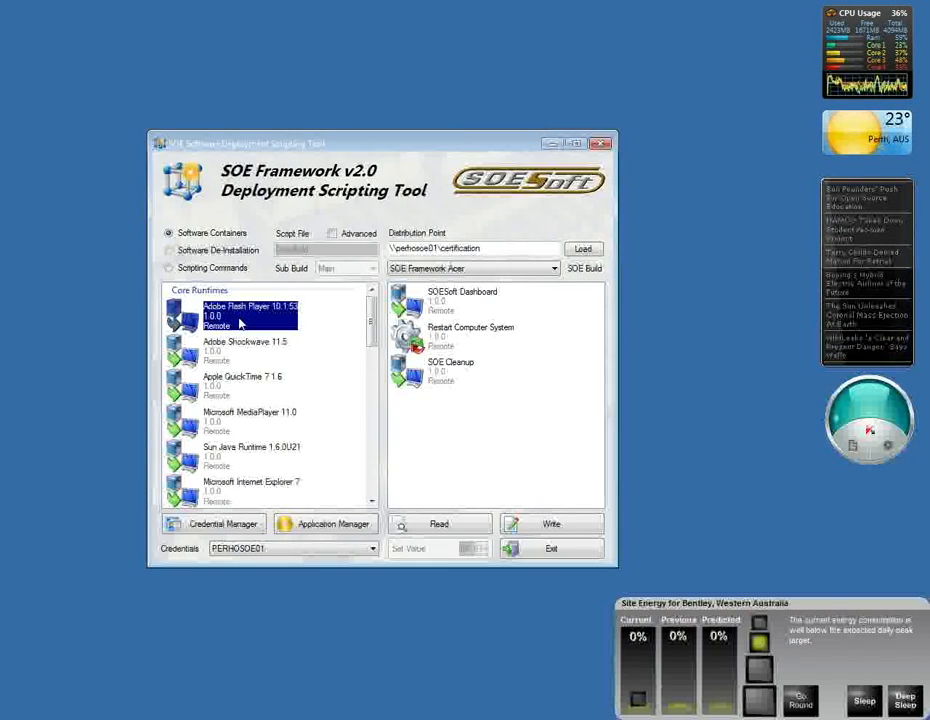
{"action": "left_click_drag", "start_coordinate": [372, 330], "coordinate": [370, 353]}
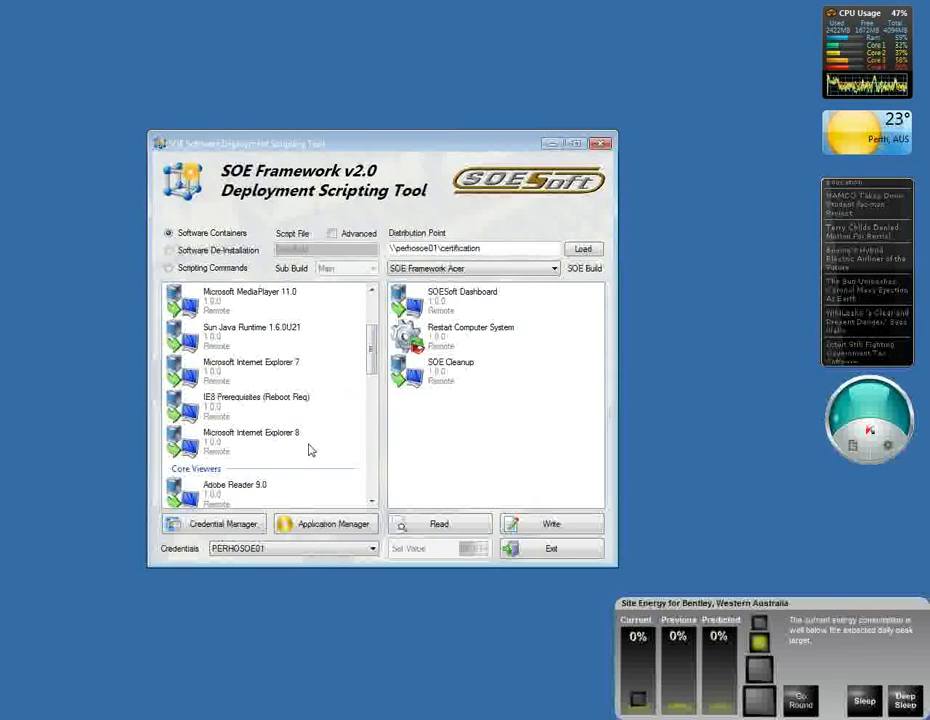
{"action": "left_click", "coordinate": [254, 441], "text": "shift"}
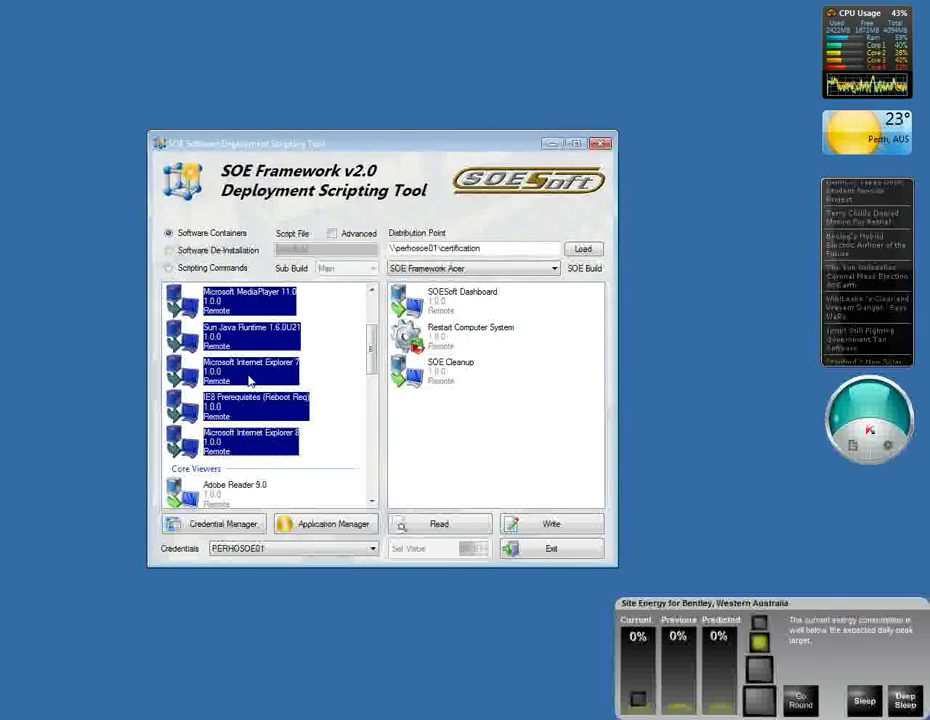
{"action": "left_click_drag", "start_coordinate": [537, 417], "coordinate": [519, 436]}
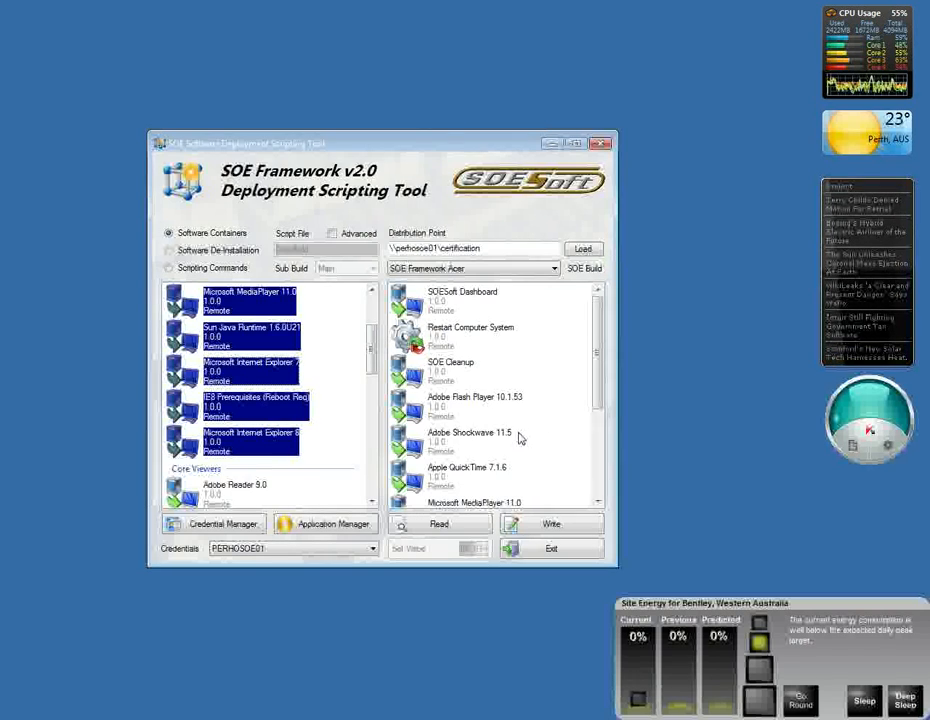
{"action": "mouse_move", "coordinate": [599, 369]}
{"action": "left_mouse_down"}
{"action": "mouse_move", "coordinate": [593, 468]}
{"action": "mouse_move", "coordinate": [590, 365]}
{"action": "left_mouse_up"}
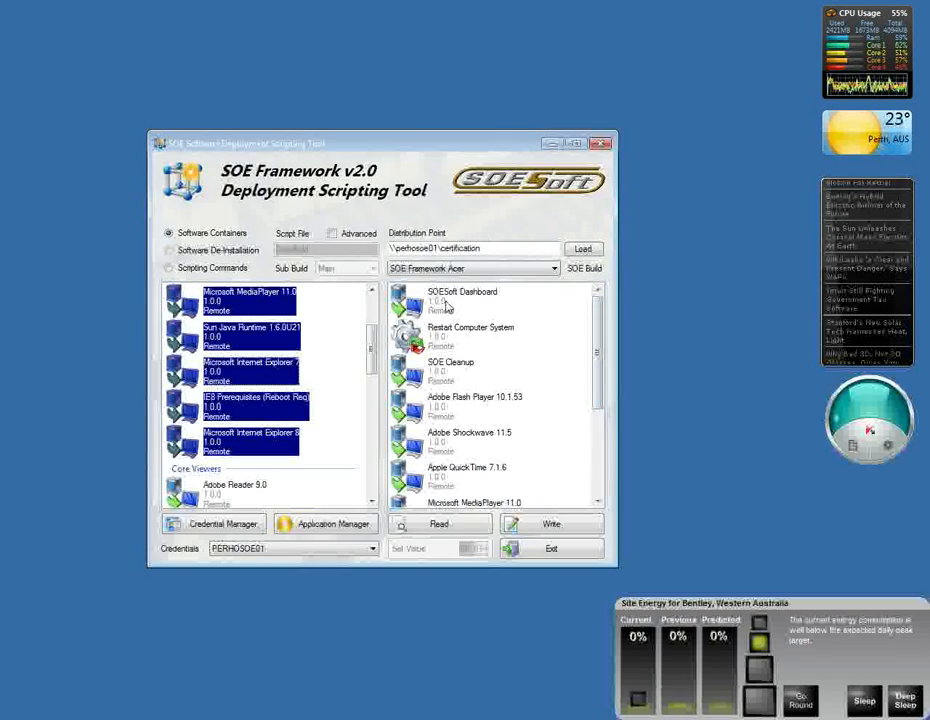